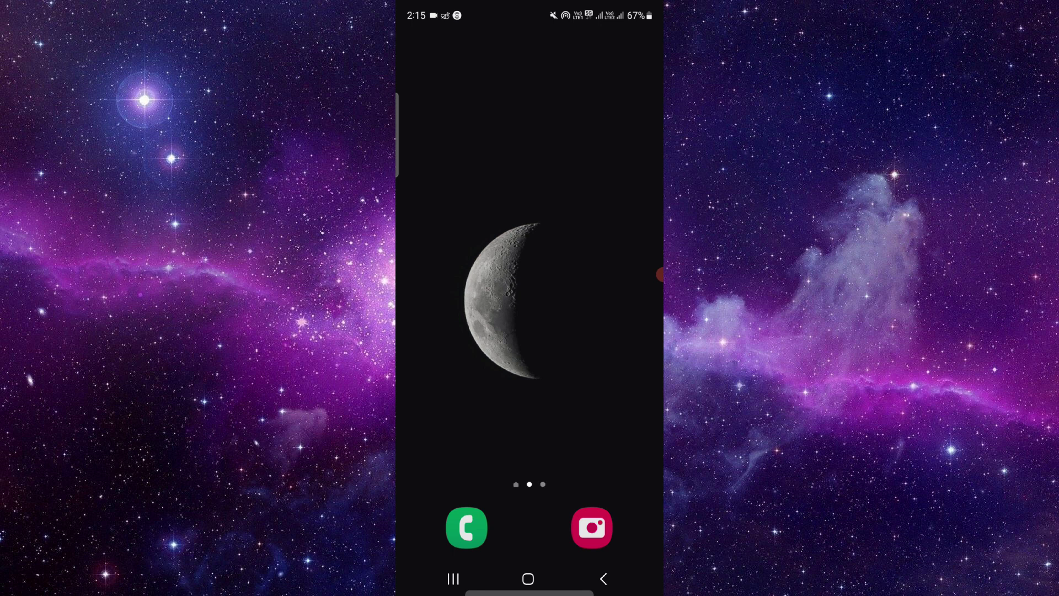
Step: Open Sky Go's App info (version 24.1.1) from the app drawer, then its Play Store listing
drag(530, 455, 530, 207)
drag(612, 331, 448, 331)
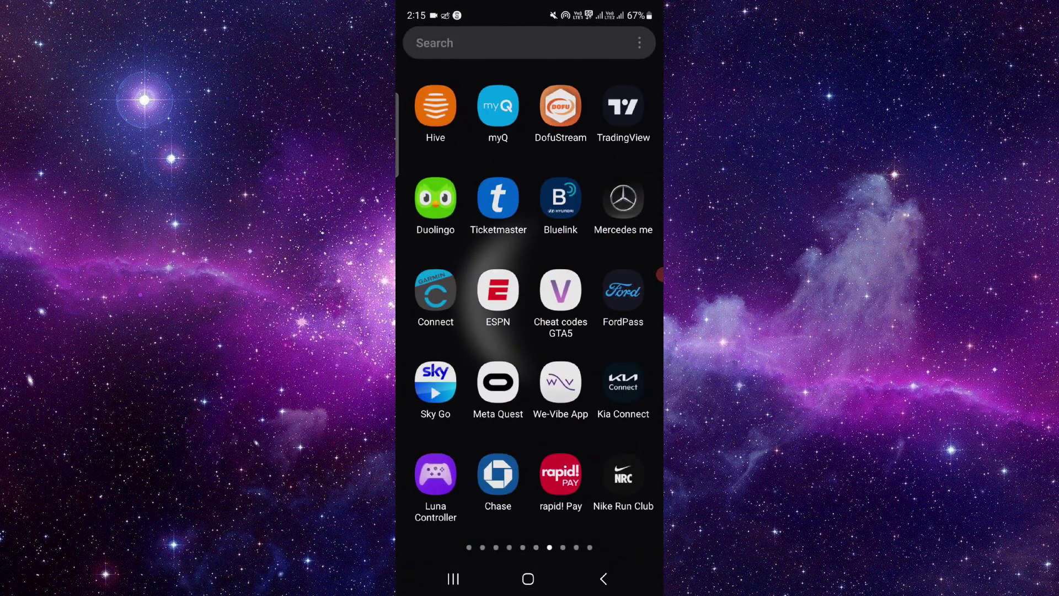
click(436, 382)
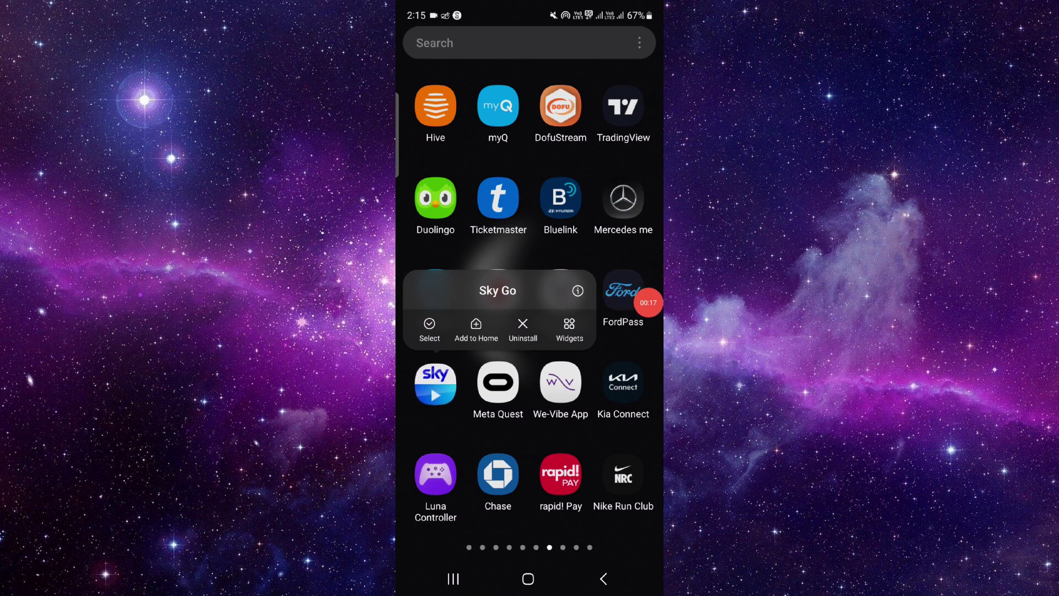
click(577, 290)
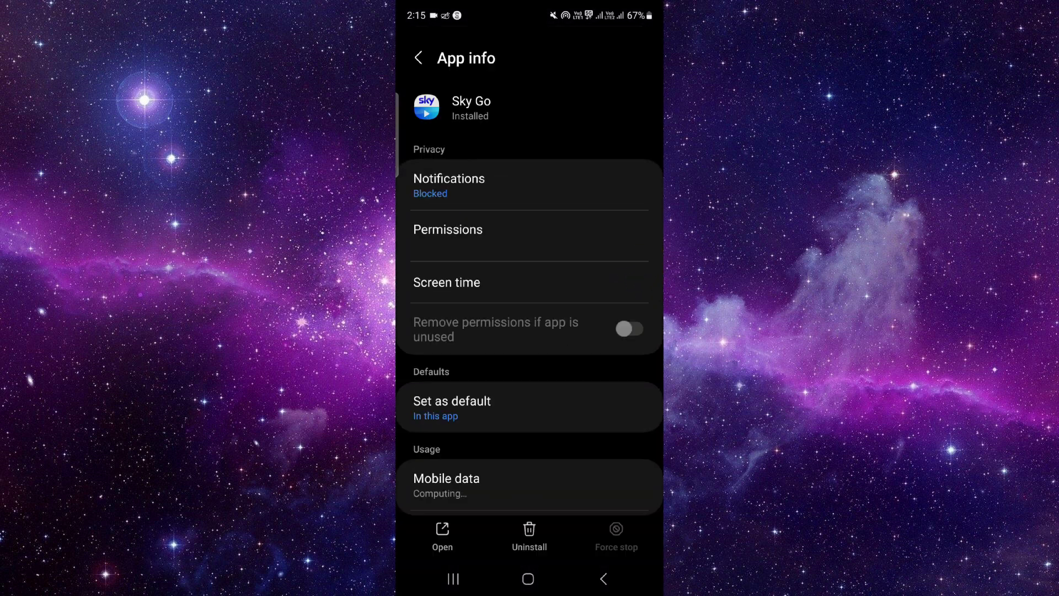
scroll(530, 298, down, 5)
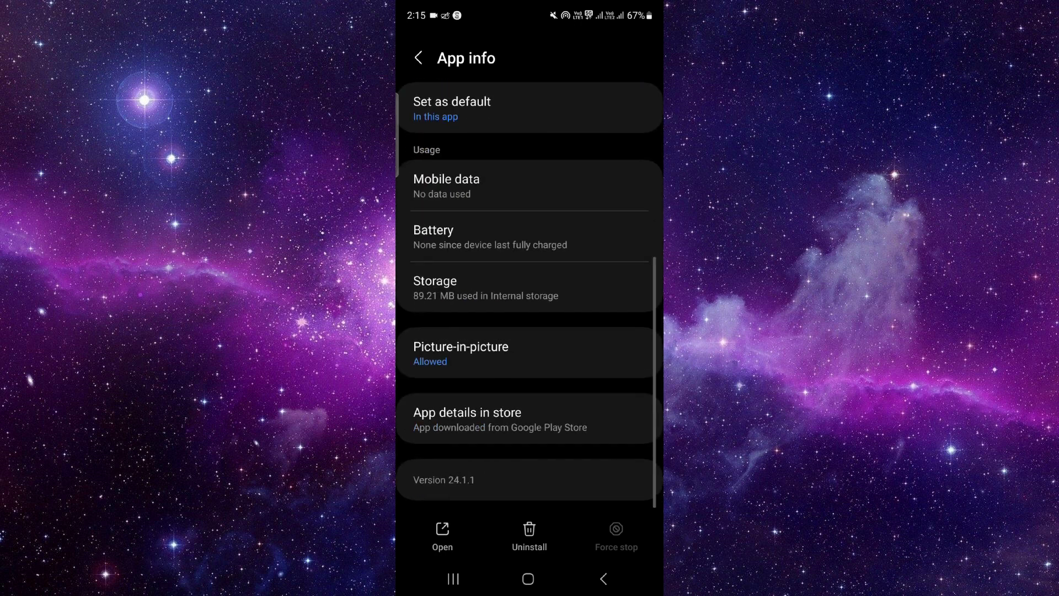
click(530, 418)
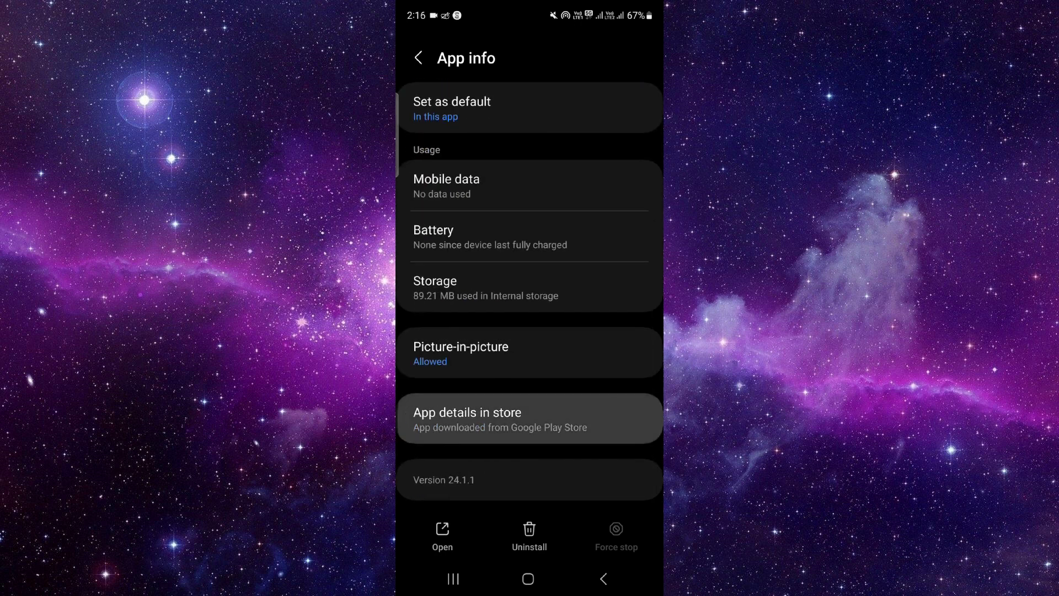
Step: Start uninstalling Sky Go, cancel the prompt to keep it, and return to the home screen
mouse_move(602, 274)
mouse_down()
mouse_move(648, 248)
mouse_move(648, 283)
mouse_up()
click(464, 154)
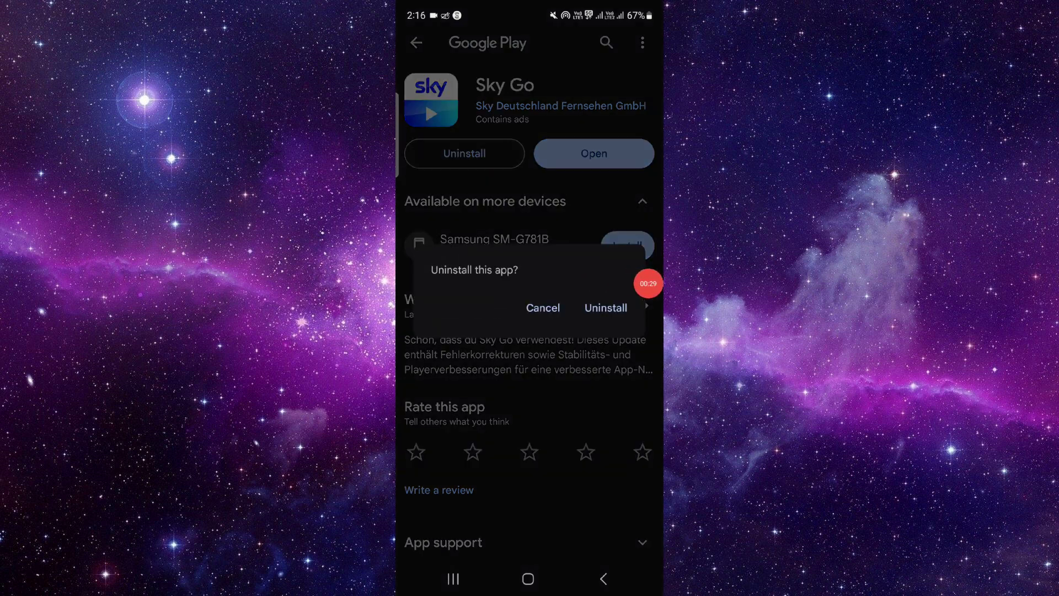
drag(647, 283, 647, 291)
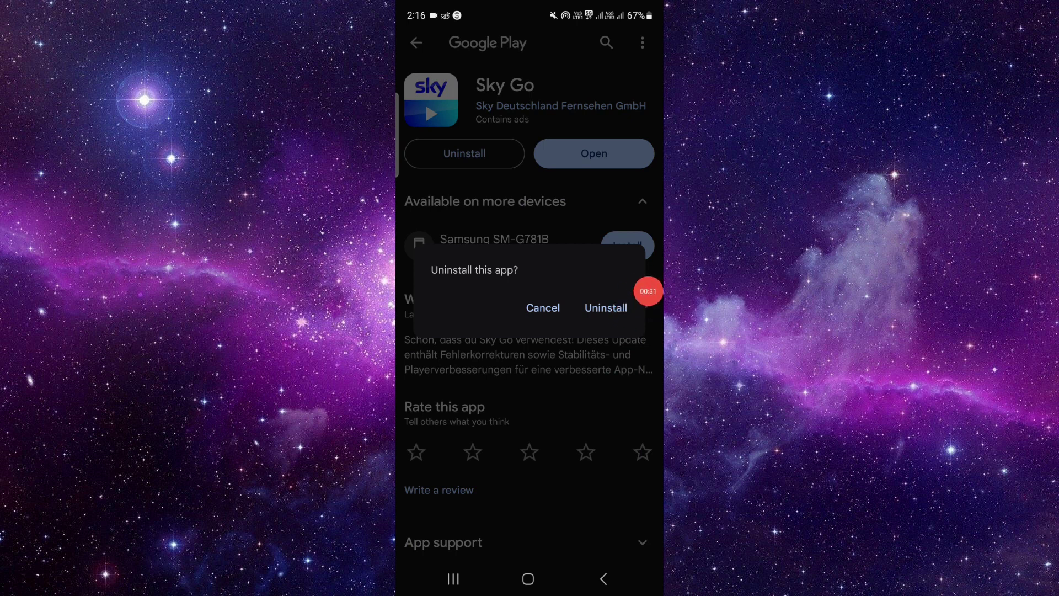
click(543, 307)
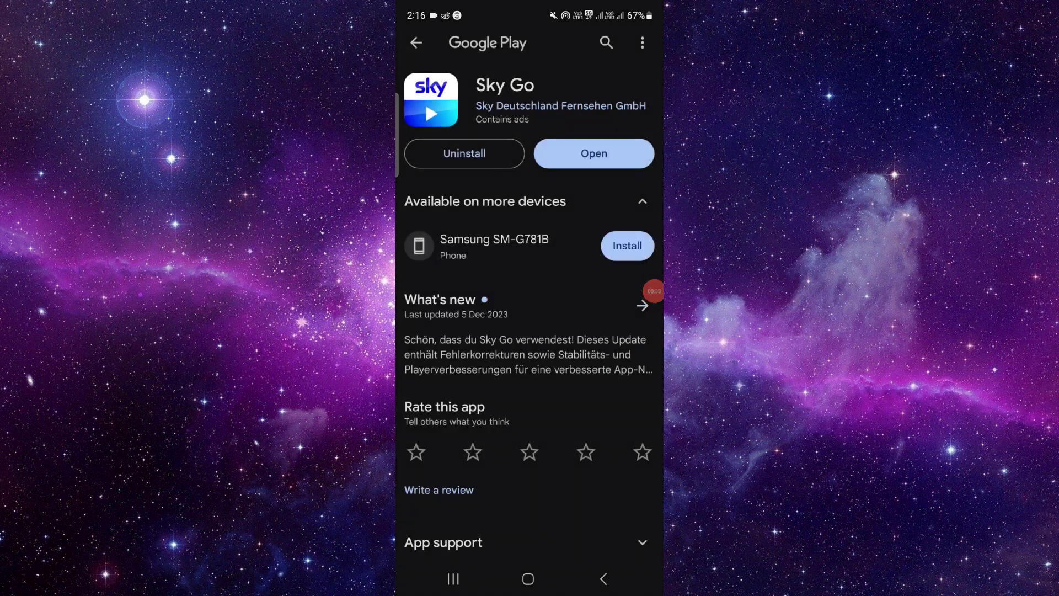
click(528, 579)
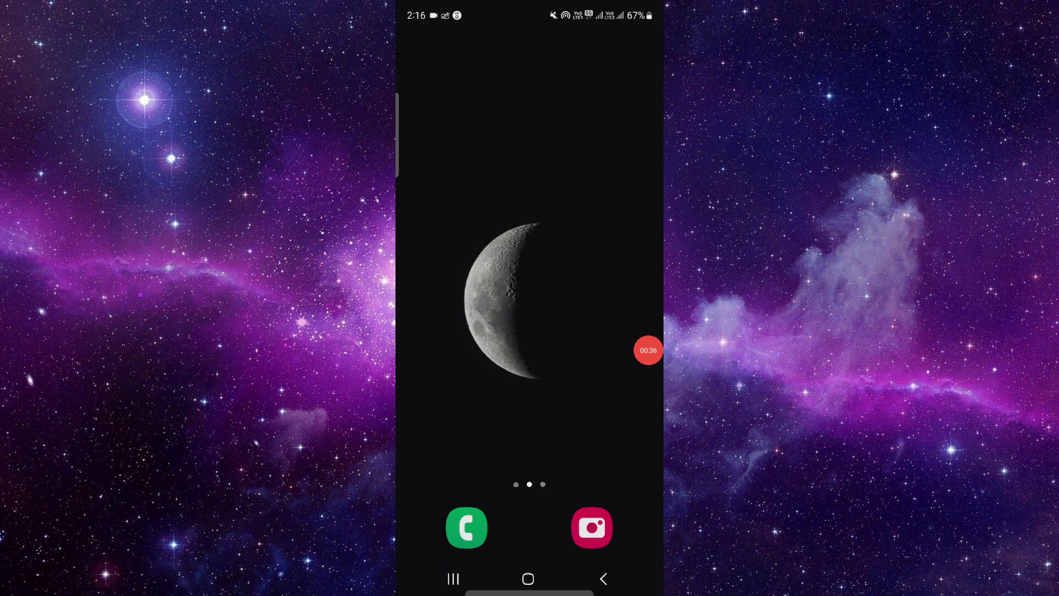
drag(648, 350, 648, 328)
click(453, 579)
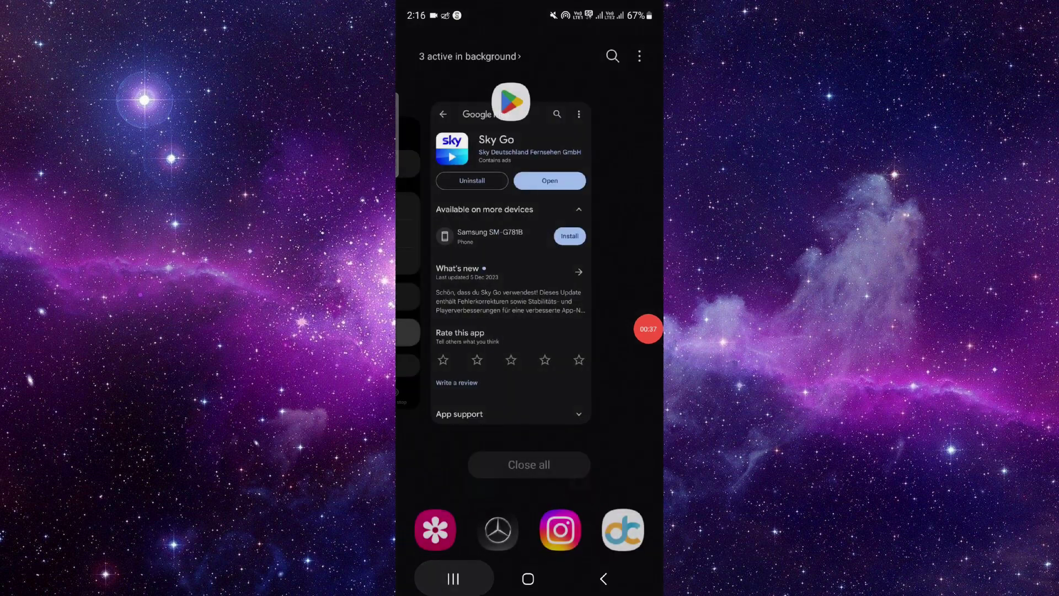
click(528, 578)
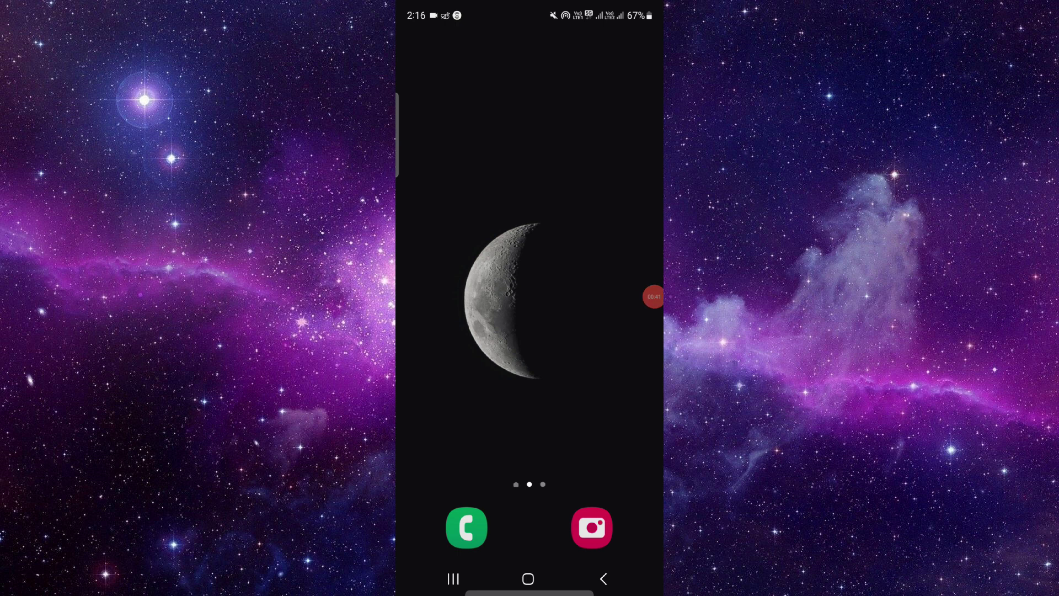
drag(653, 296, 648, 278)
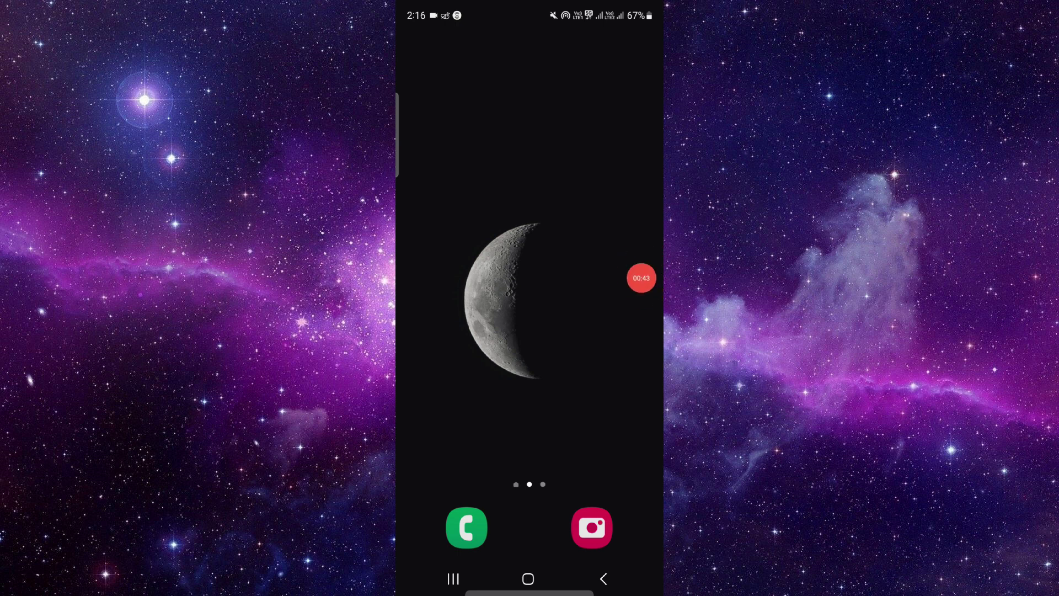